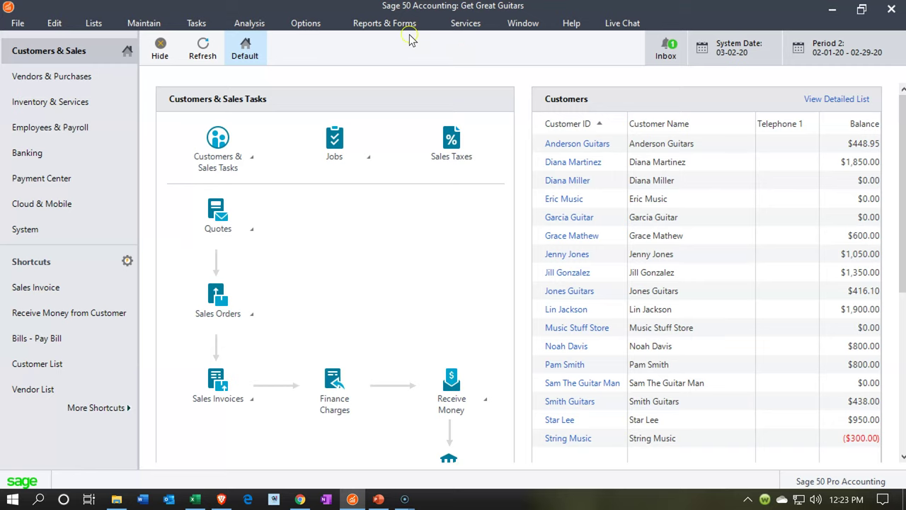
Open the <Standard> Balance Sheet options under Financial Statements for the current period (Period 2).
left_click(388, 22)
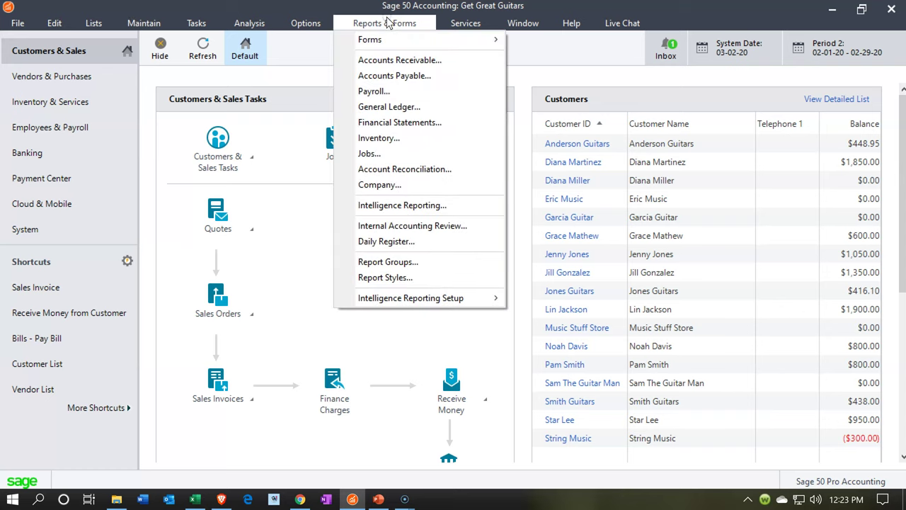
left_click(410, 122)
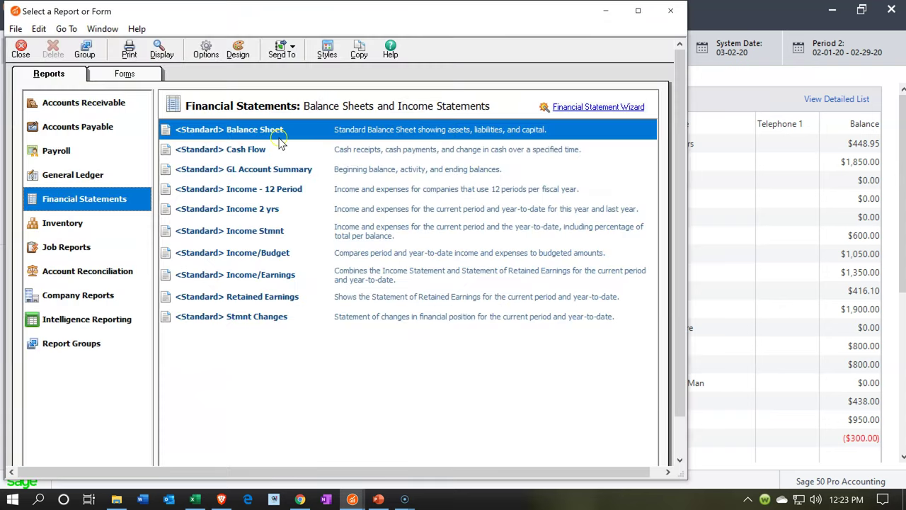
left_click(272, 131)
double_click(274, 133)
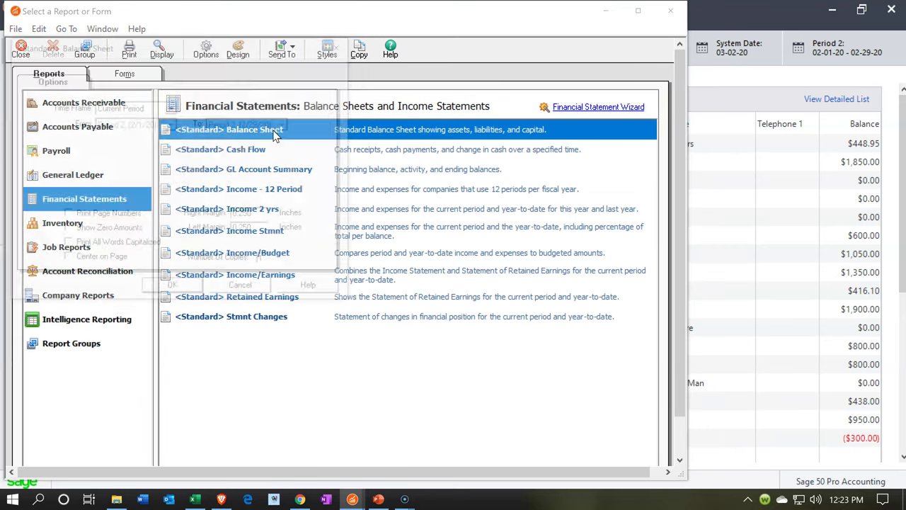
left_click(179, 166)
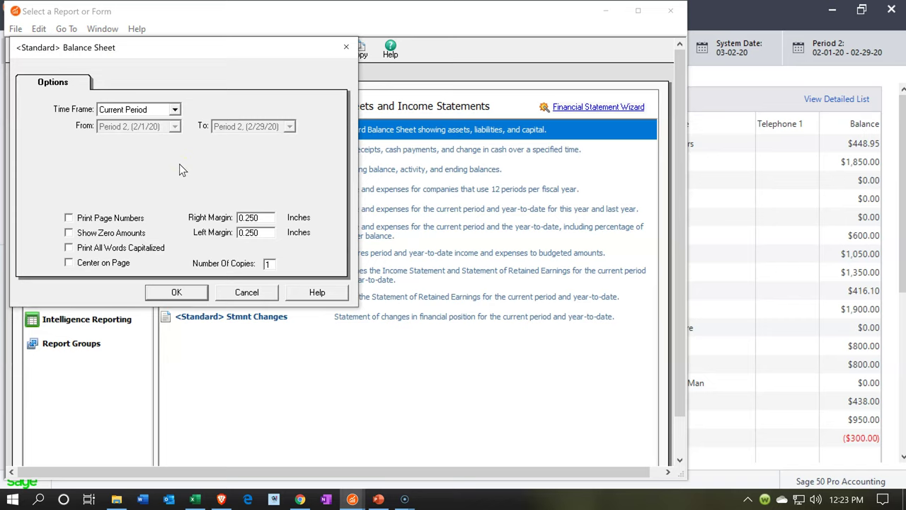
Run the Period 2 Balance Sheet, review Property and Equipment (148,000.00), and bring up Calculator.
left_click(170, 293)
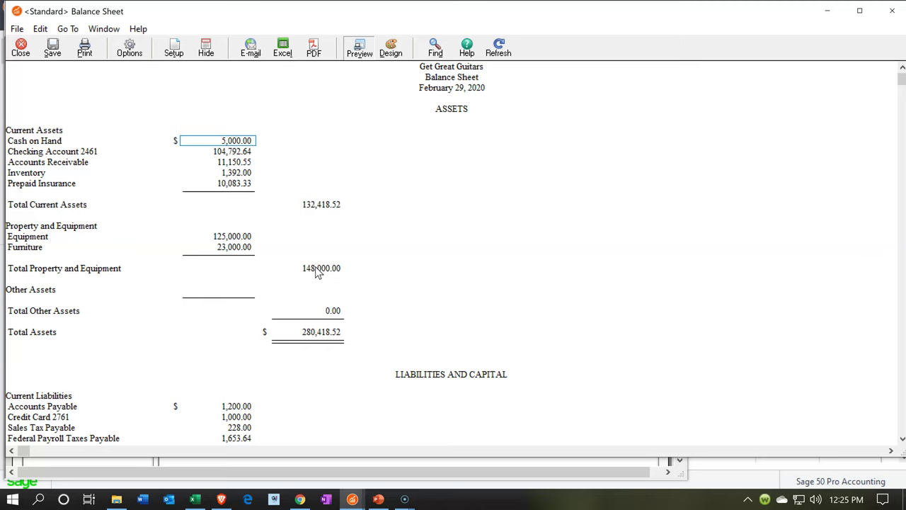
left_click(56, 253)
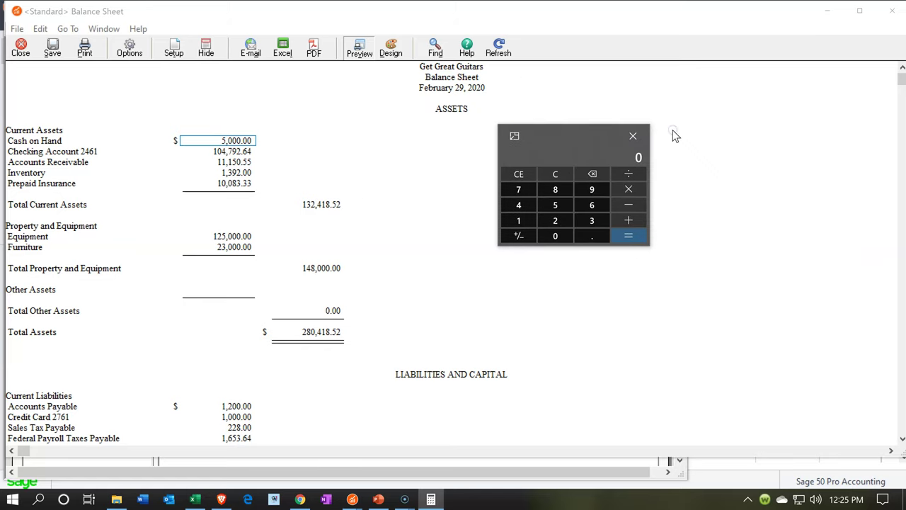
Compute 148,000 ÷ 7 ÷ 12 in Calculator, giving monthly depreciation of 1,761.904761904762.
type("148,000")
left_click(317, 282)
left_click(623, 187)
left_click(623, 172)
type("7")
key("Return")
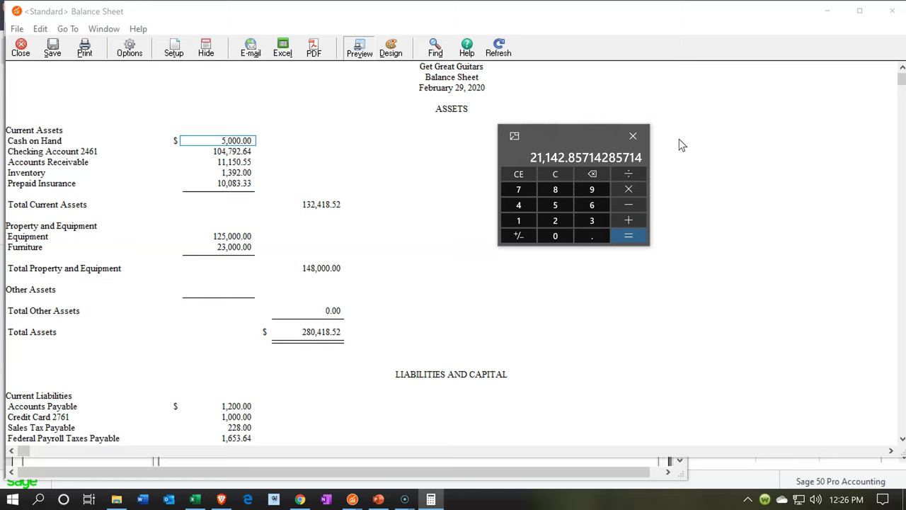
key("slash")
type("12")
key("Return")
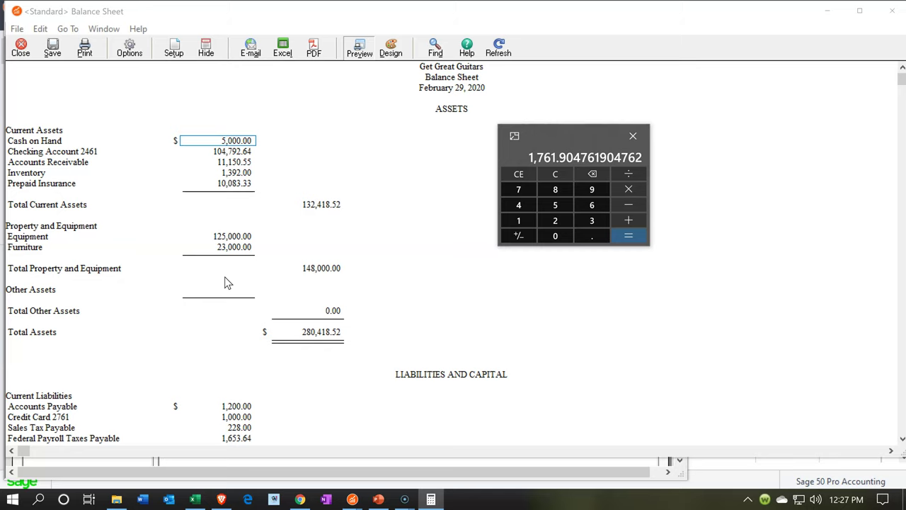
left_click(231, 271)
Move the Calculator to the bottom-left corner so the Balance Sheet report is unobstructed.
left_click(249, 217)
left_click(259, 186)
left_click(263, 230)
left_click(256, 202)
left_click(265, 237)
left_click(553, 139)
left_click(315, 316)
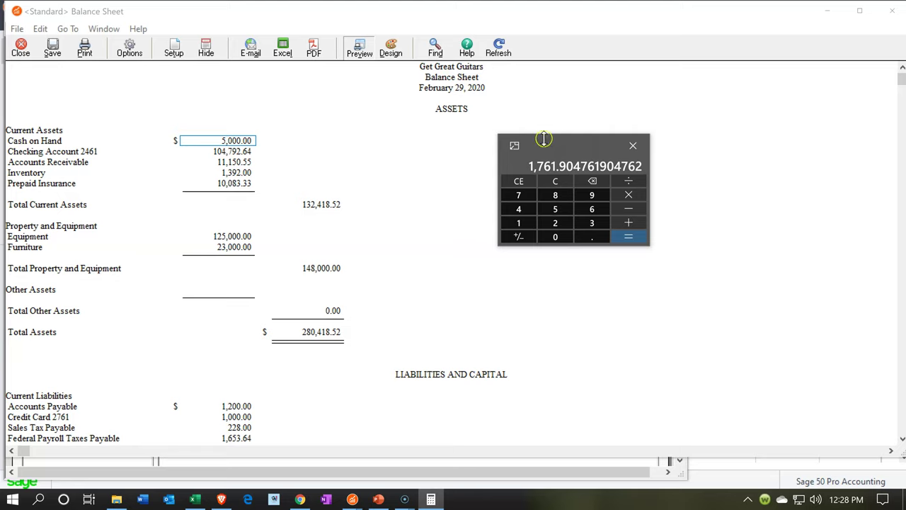
left_click_drag(566, 147, 221, 424)
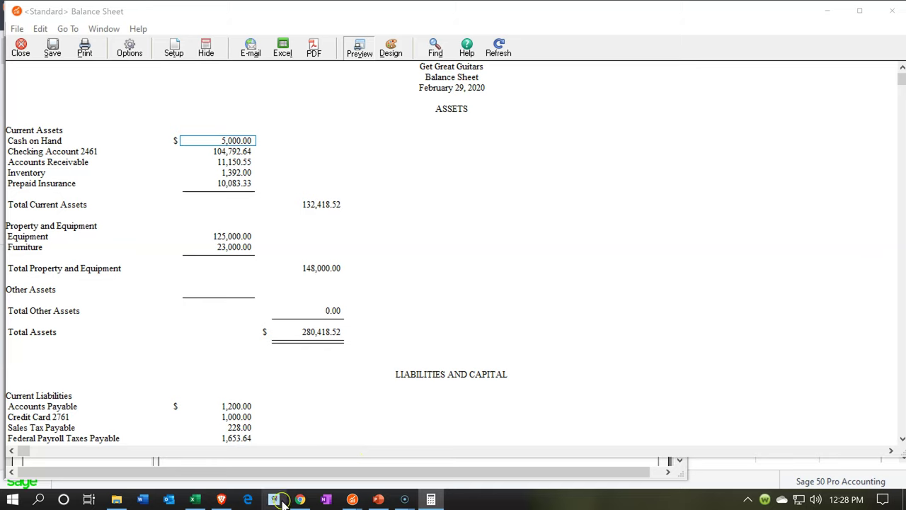
From the main company window, start a new maximized General Journal Entry.
left_click(222, 500)
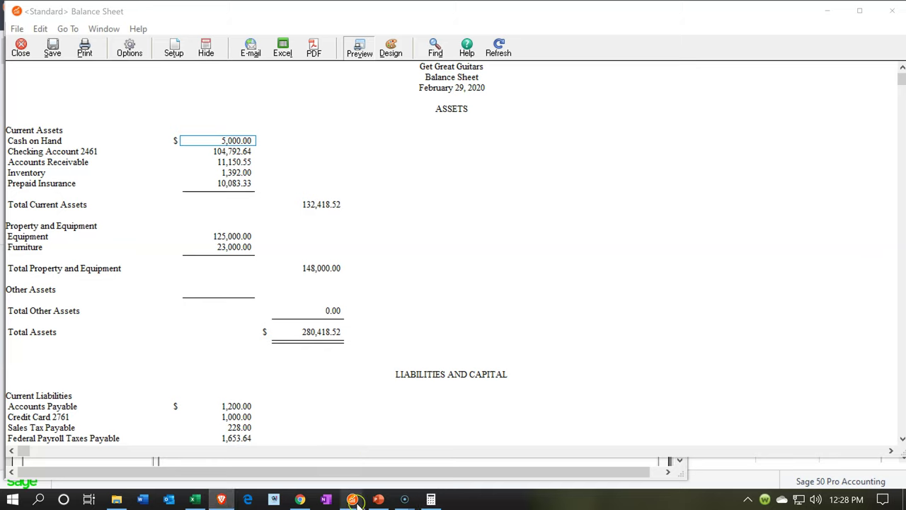
mouse_move(352, 499)
left_click(244, 445)
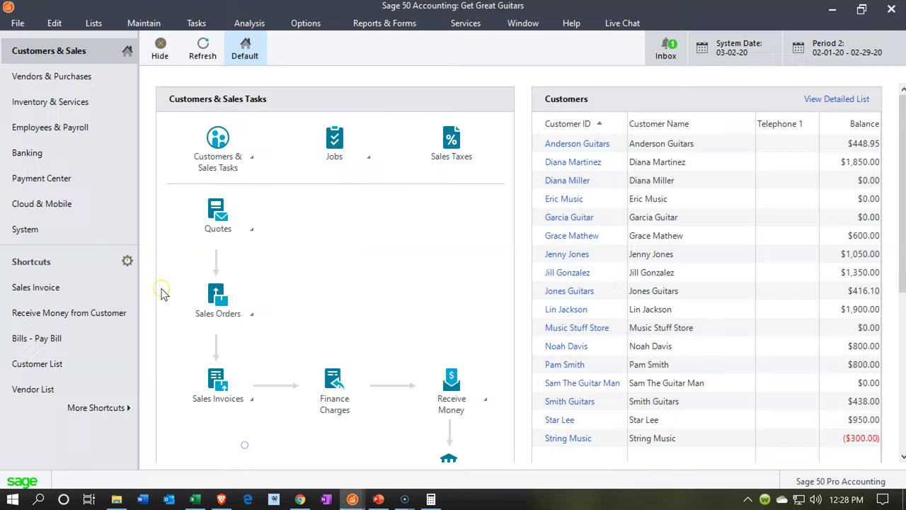
left_click(196, 25)
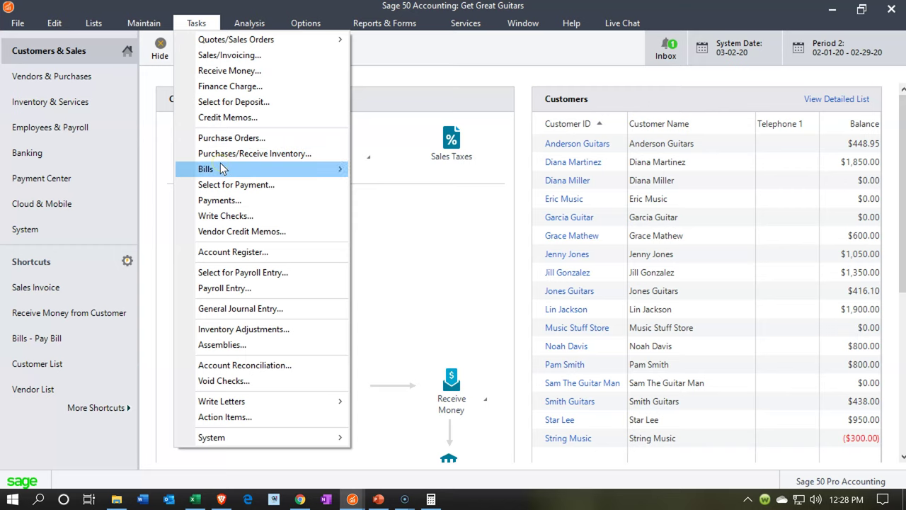
mouse_move(221, 169)
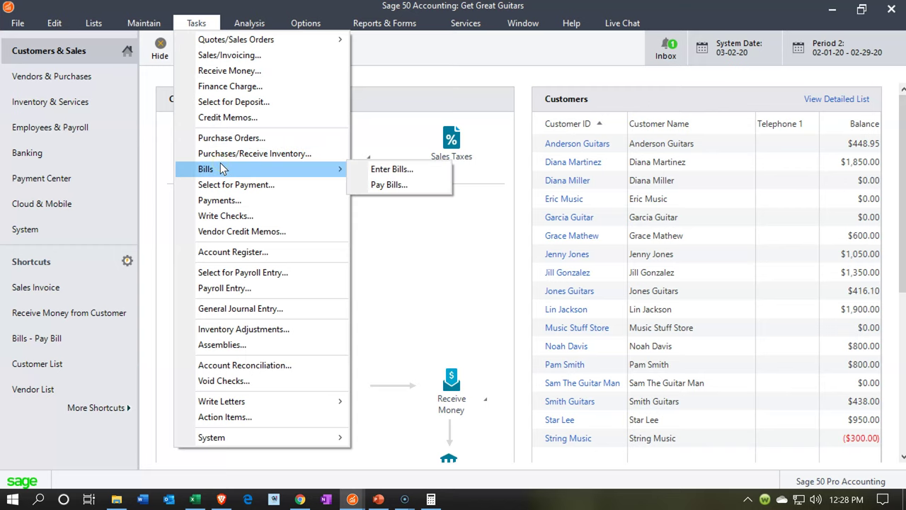
left_click(233, 306)
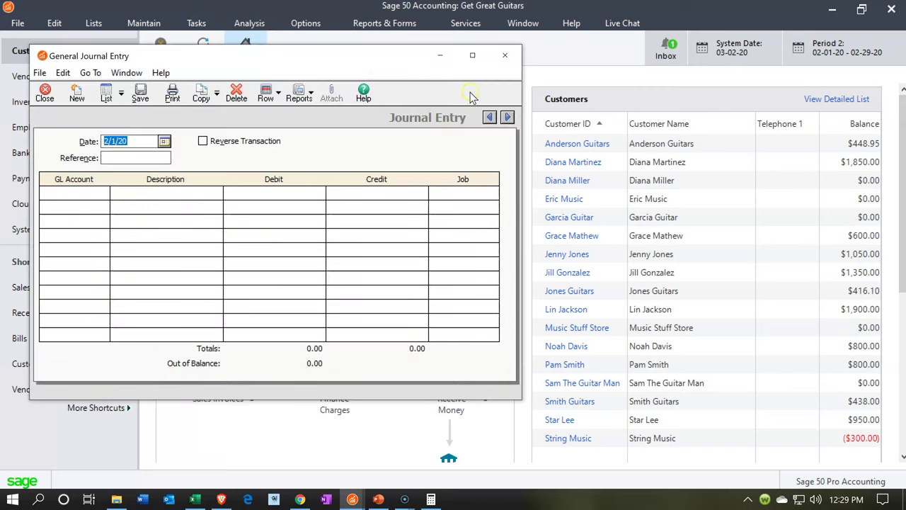
left_click(472, 56)
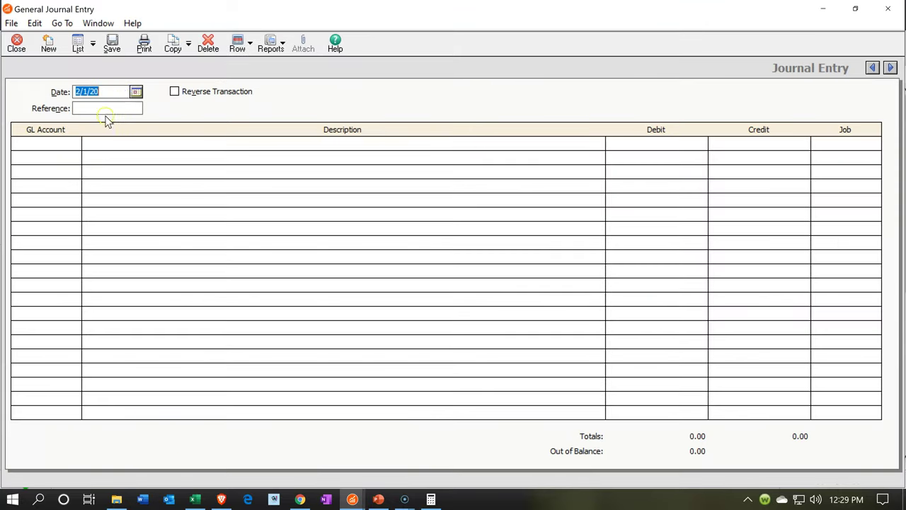
Change the journal entry date to 2/29/20.
left_click(118, 92)
key("Left")
key("Left")
key("Left")
key("Left")
key("Delete")
type("29")
Pick 7050 Depreciation Expense from the GL account list for the first journal line.
left_click(72, 147)
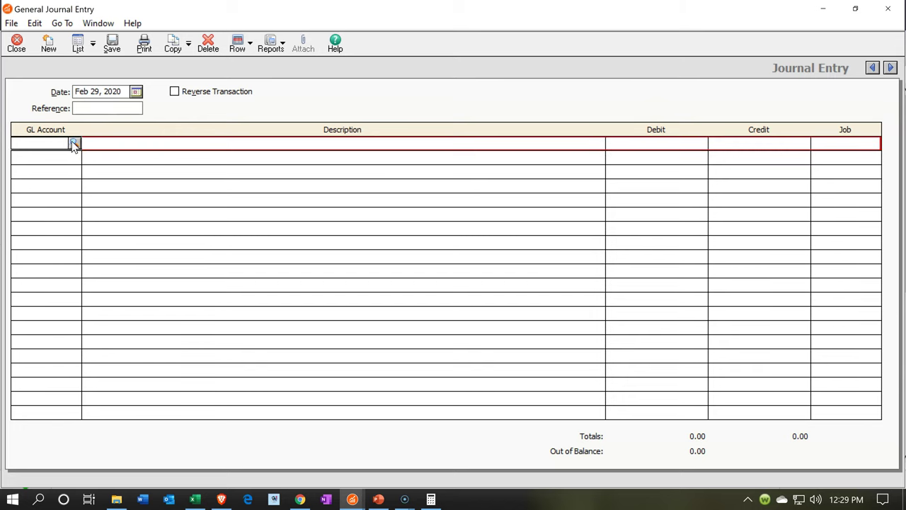
left_click(74, 145)
scroll(161, 216, "down", 1)
scroll(162, 216, "down", 6)
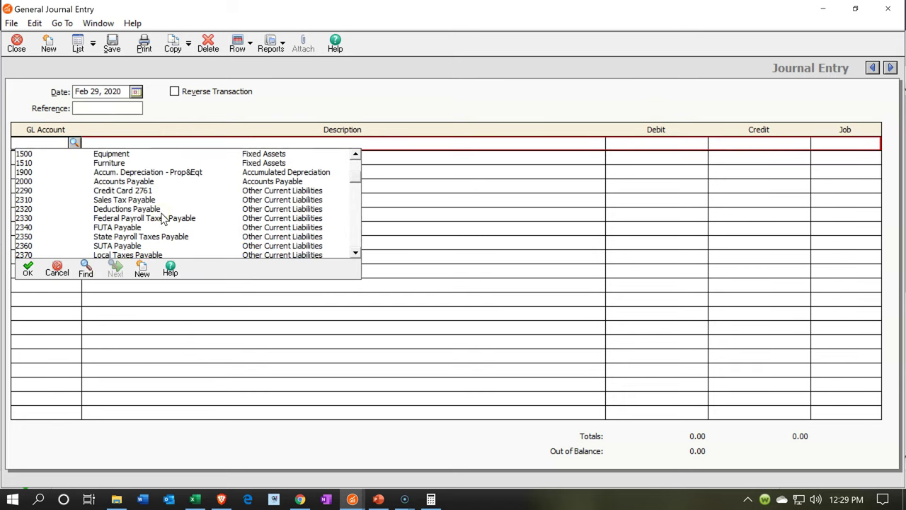
scroll(281, 220, "down", 4)
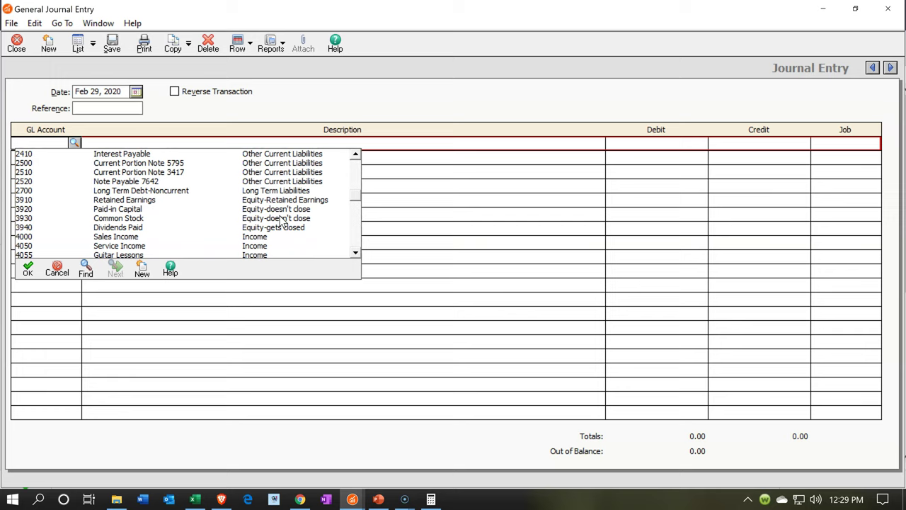
scroll(281, 220, "down", 2)
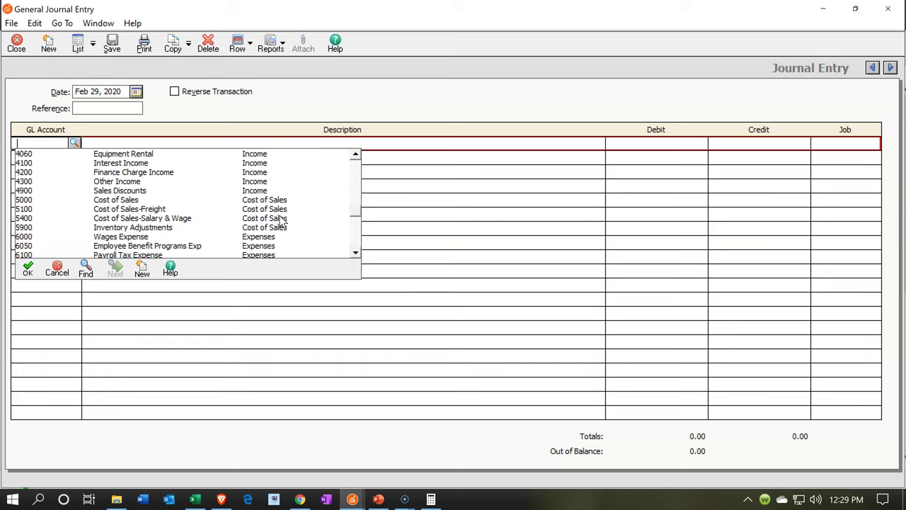
scroll(281, 220, "down", 4)
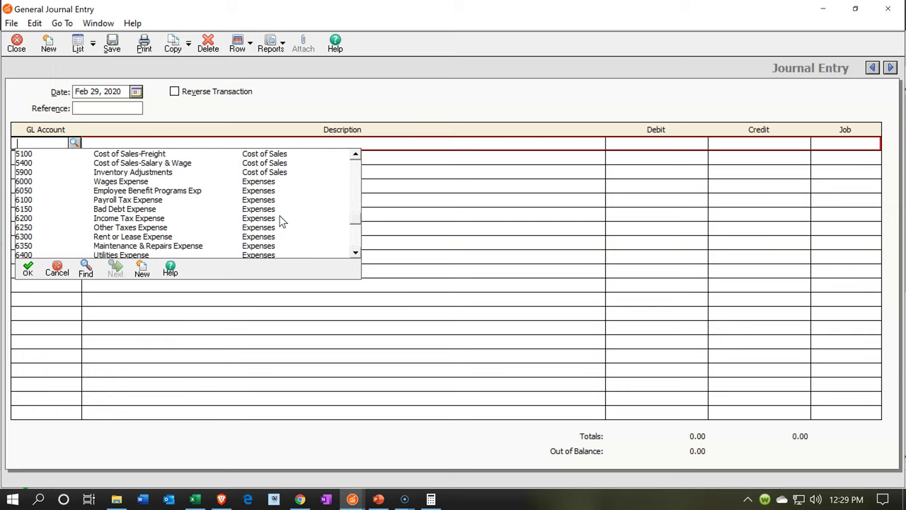
scroll(281, 220, "down", 5)
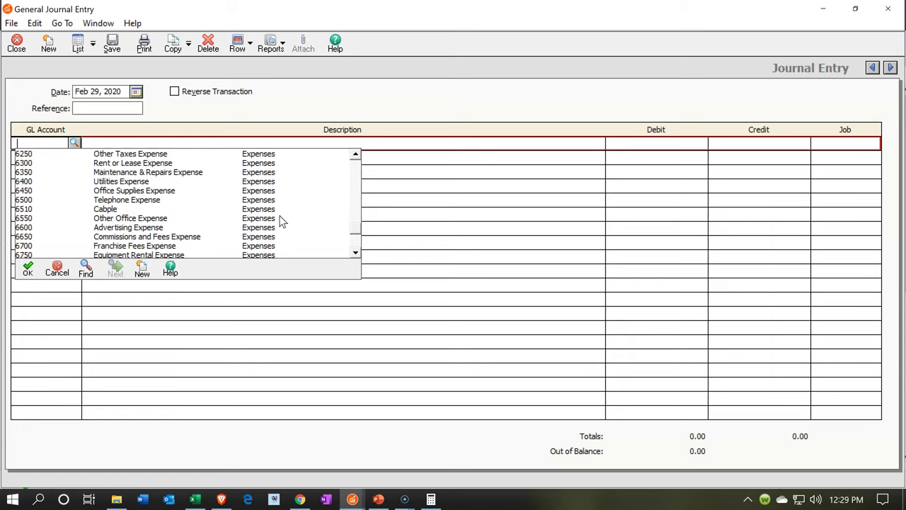
scroll(281, 221, "down", 1)
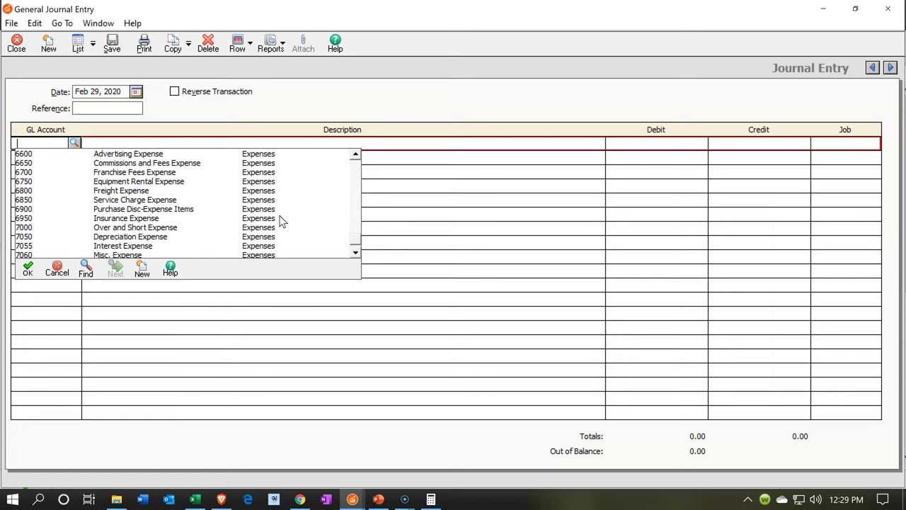
double_click(121, 240)
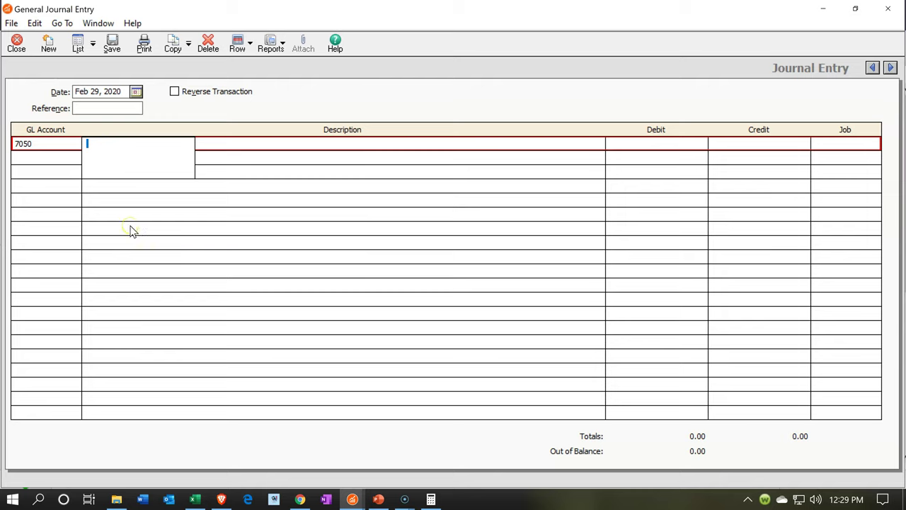
Enter description 'Adj. Entry' and a 1,762.00 debit on the first line, moving to a new row.
type("Adju. Entry")
key("Tab")
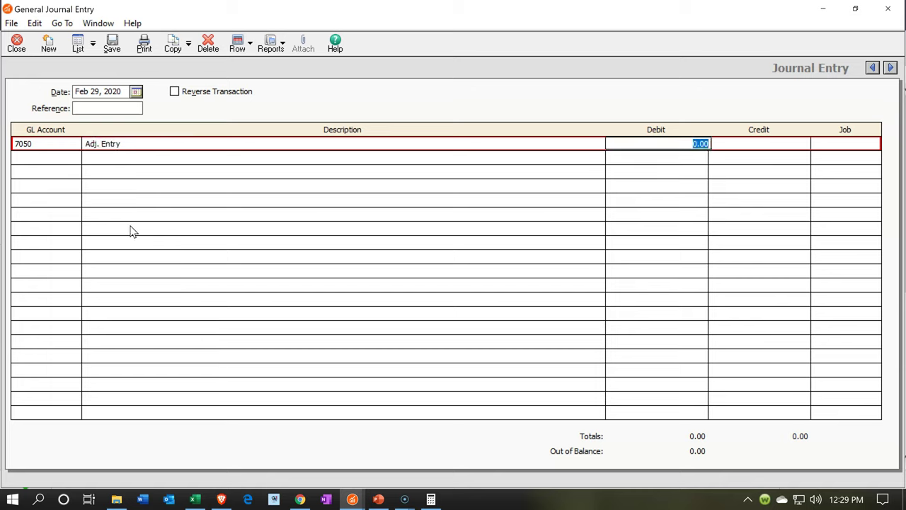
type("1762")
key("Tab")
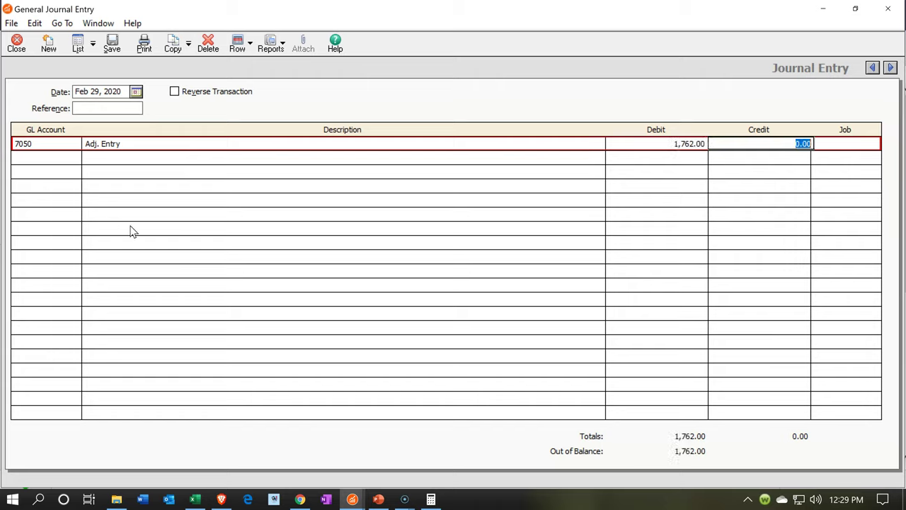
key("Tab")
key("Tab")
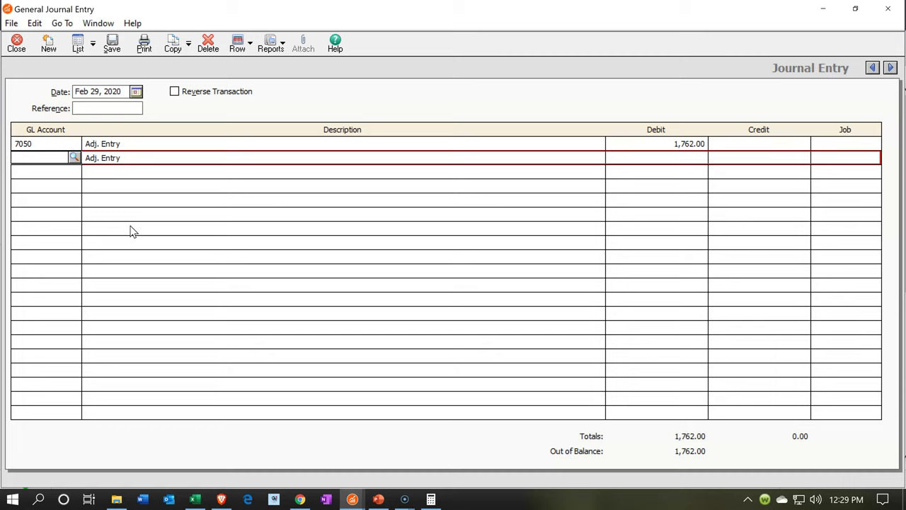
Credit 1,762.00 to 1900 Accum. Depreciation - Prop&Eqt on line two and save the entry.
left_click(74, 157)
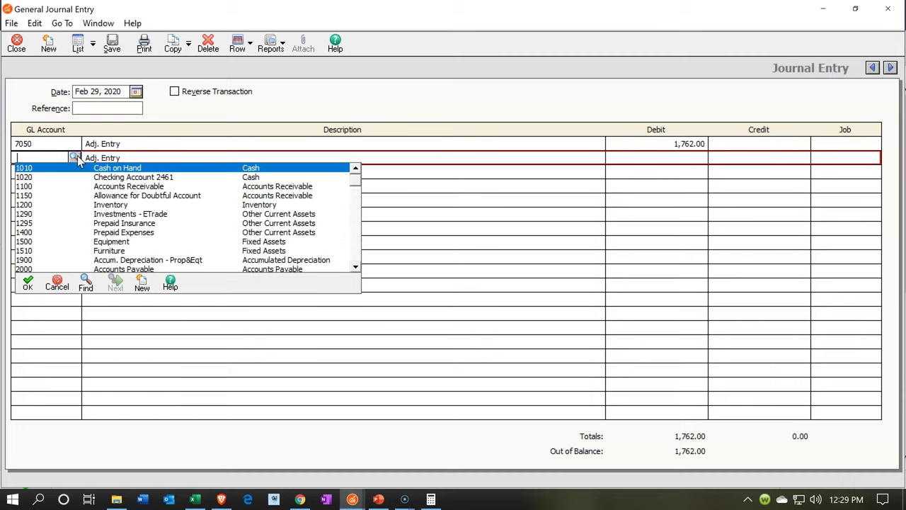
double_click(258, 260)
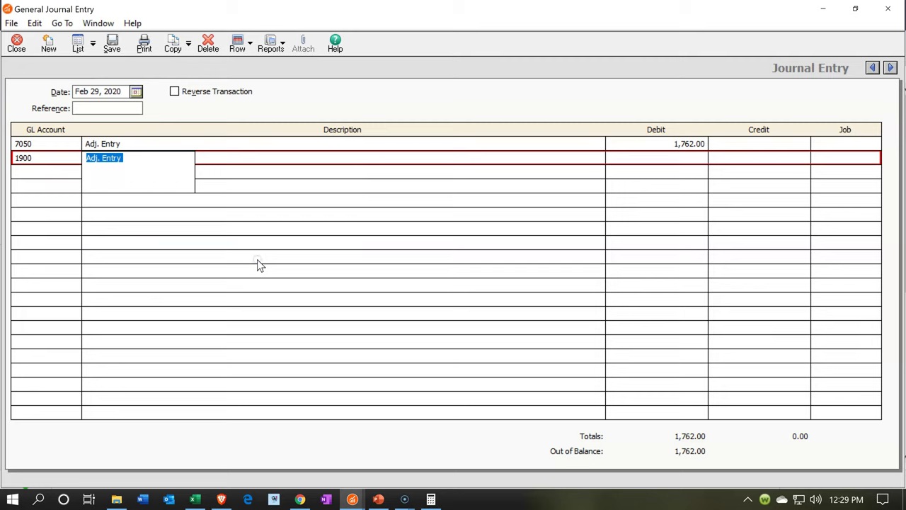
key("Tab")
key("Tab")
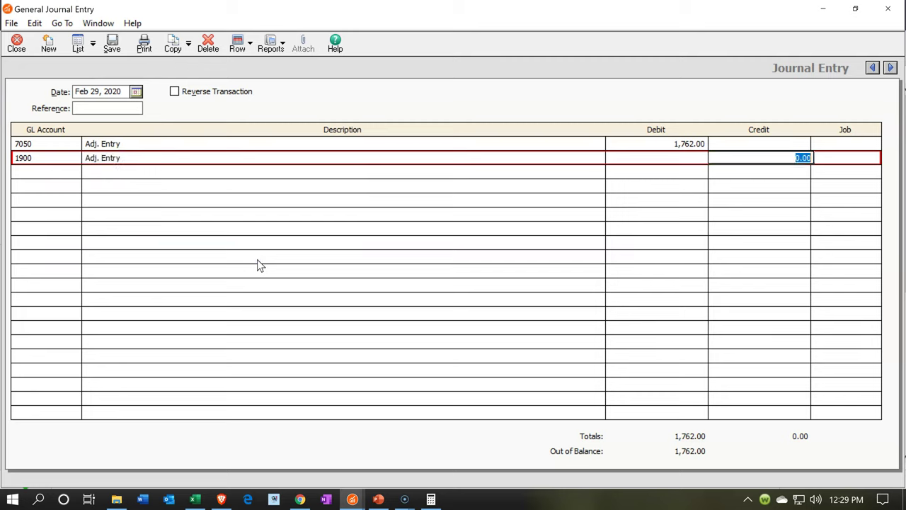
type("1762")
key("Tab")
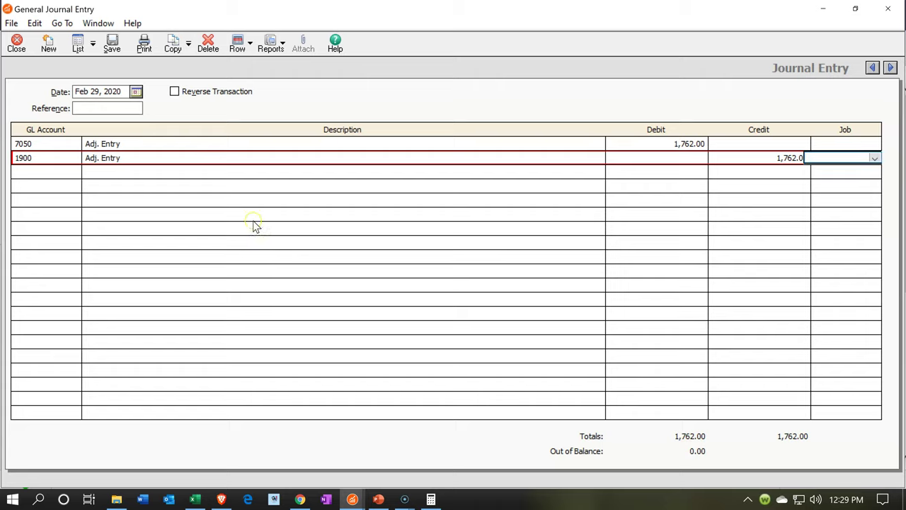
left_click(120, 47)
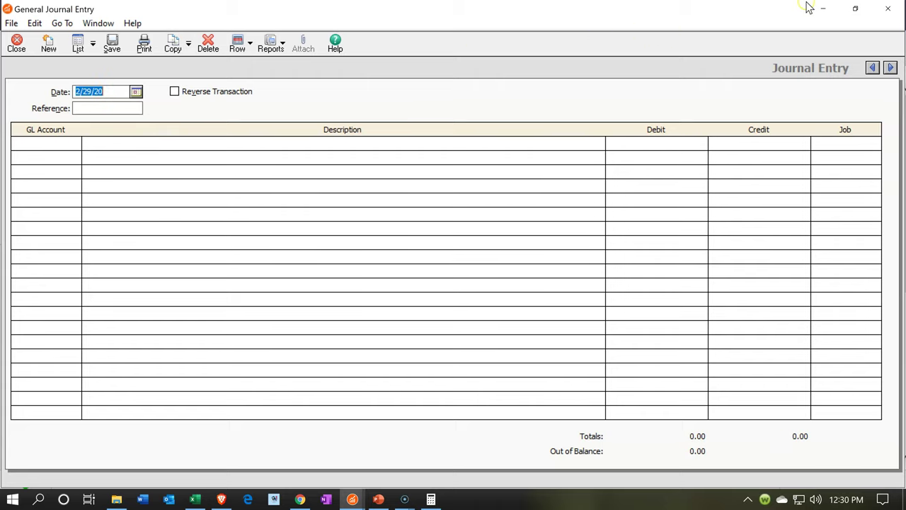
Close the journal and check Equipment 125,000.00, Furniture 23,000.00 and Accum. Depreciation (1,762.00) on the Balance Sheet.
left_click(888, 9)
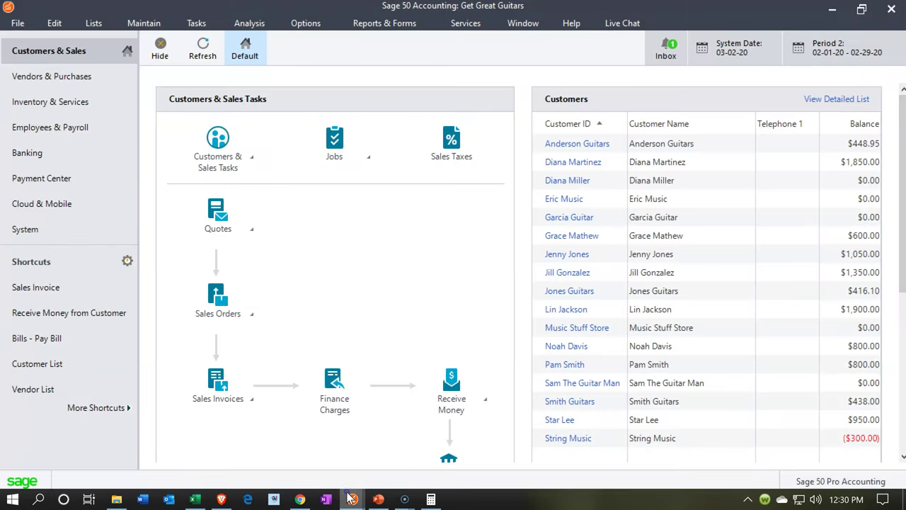
mouse_move(351, 499)
left_click(464, 429)
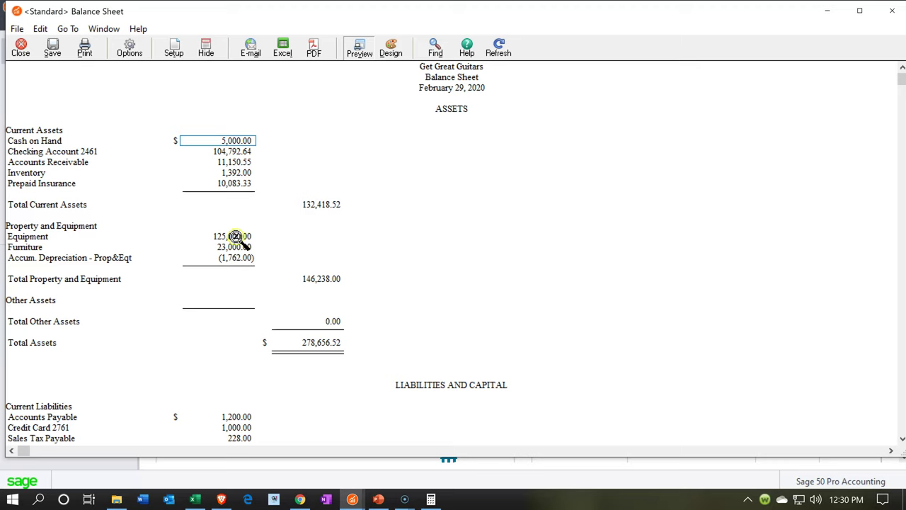
left_click(234, 239)
left_click(235, 248)
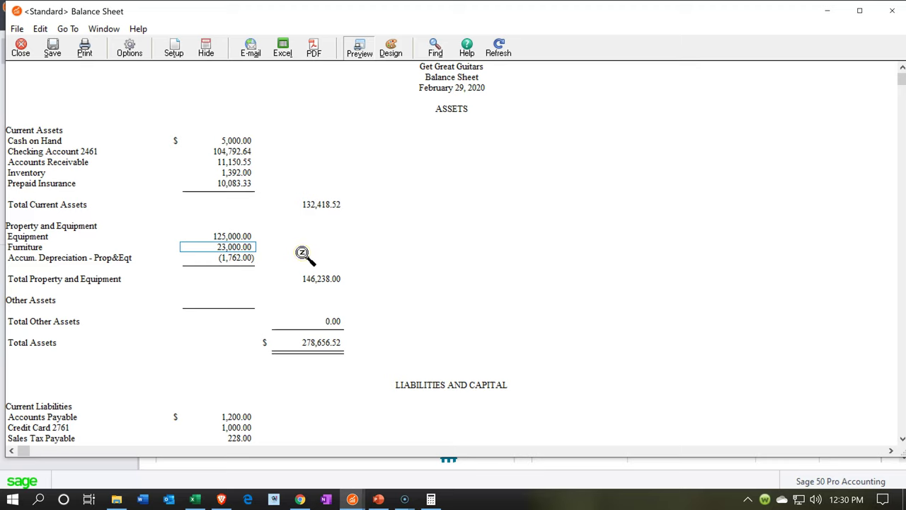
left_click(243, 258)
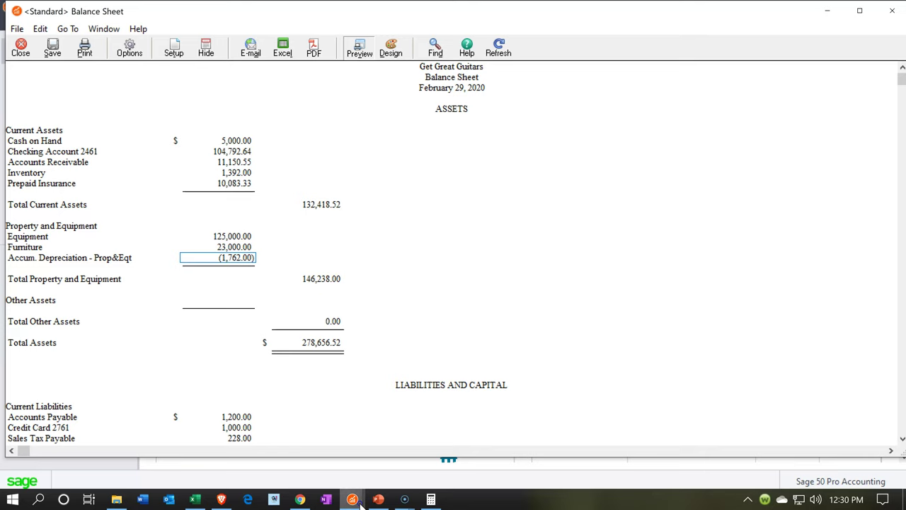
Run the <Standard> Income Stmnt with Print Page Numbers and Show Zero Amounts unchecked.
mouse_move(363, 502)
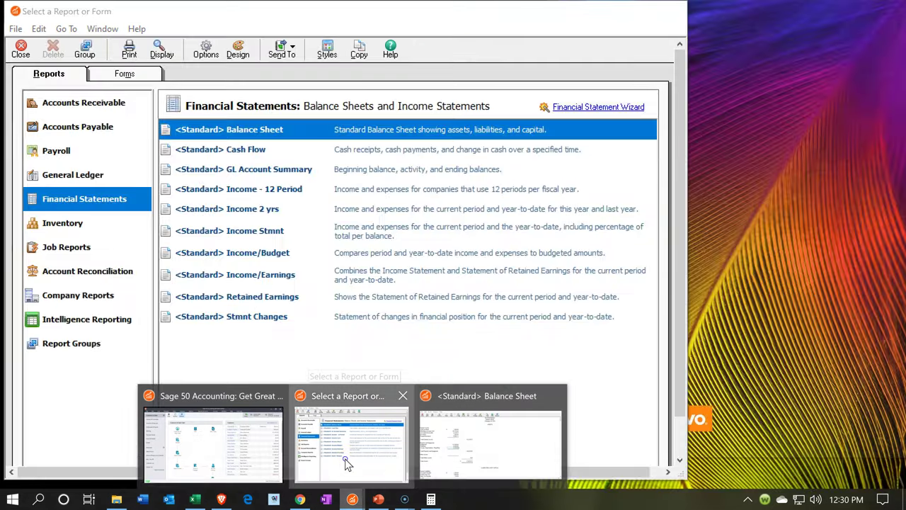
left_click(345, 464)
double_click(244, 233)
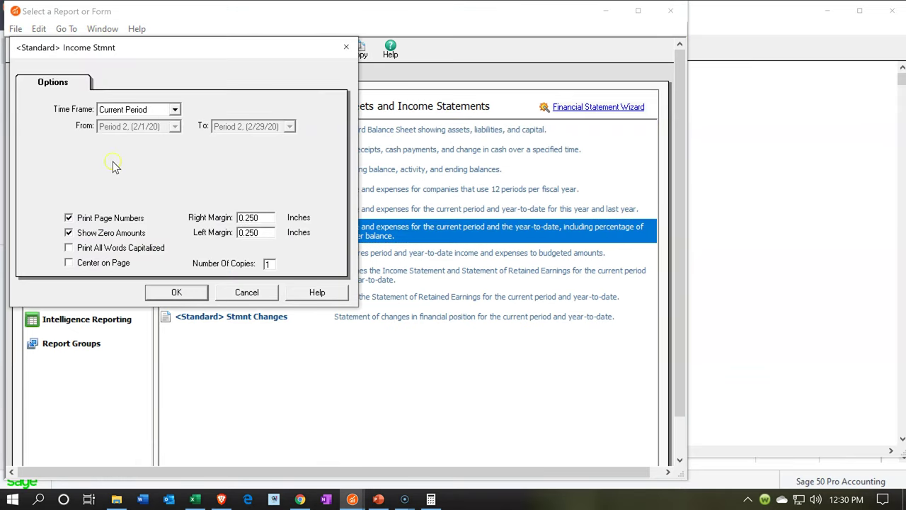
left_click(69, 219)
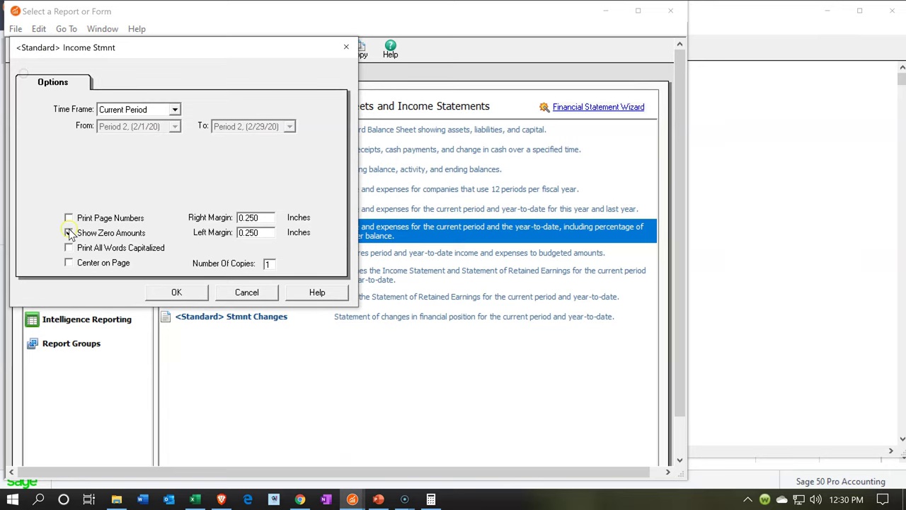
left_click(68, 233)
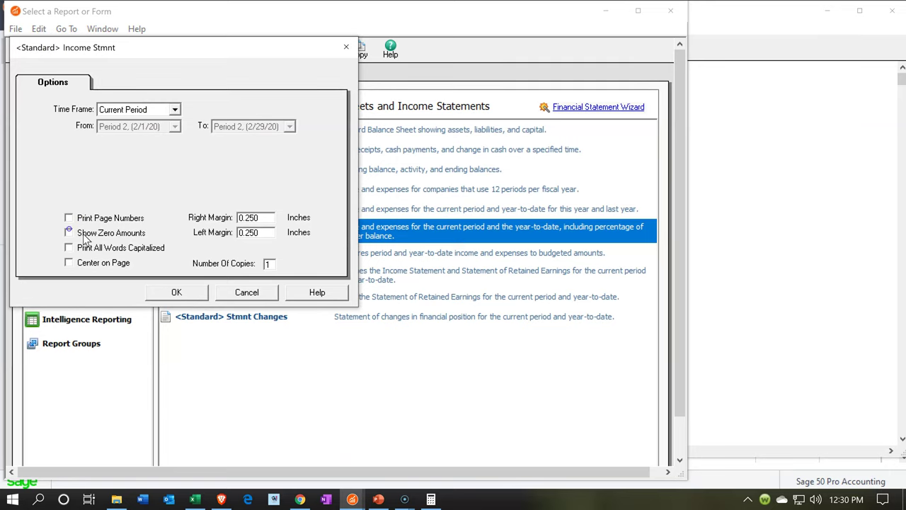
left_click(189, 292)
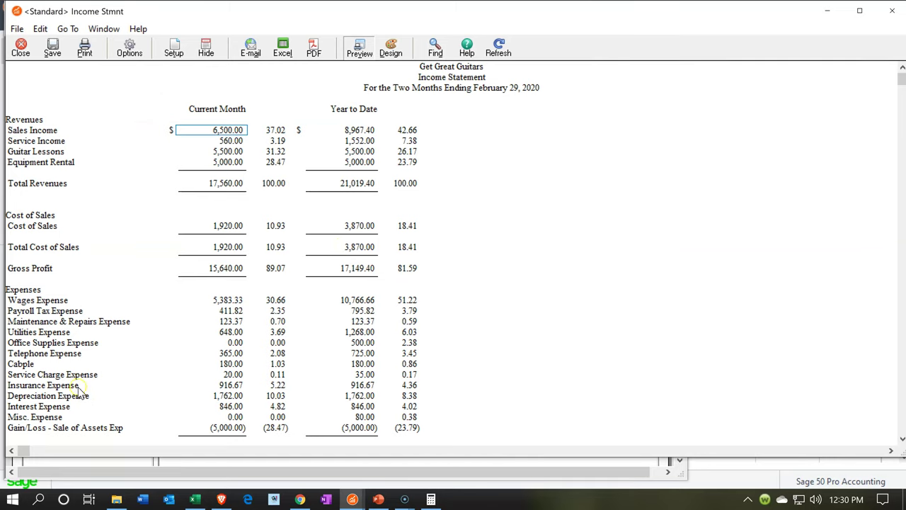
scroll(70, 382, "down", 2)
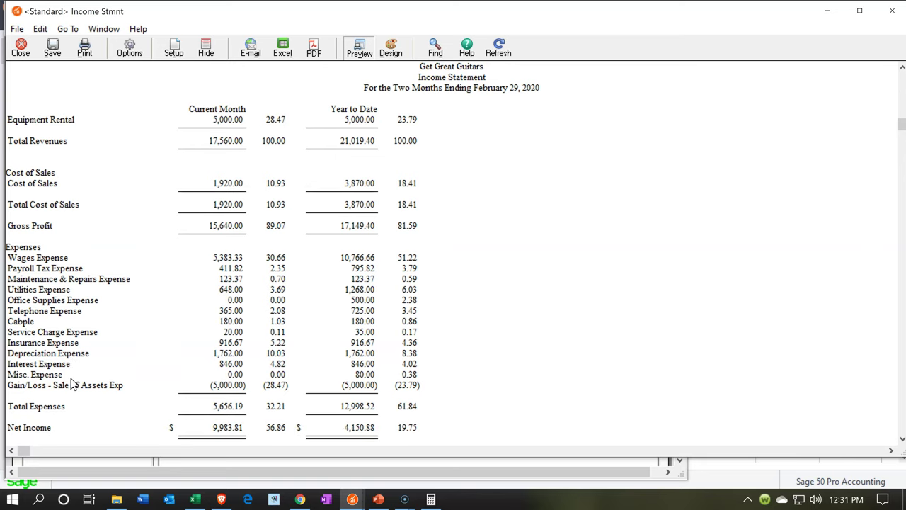
scroll(65, 375, "down", 2)
scroll(65, 375, "up", 1)
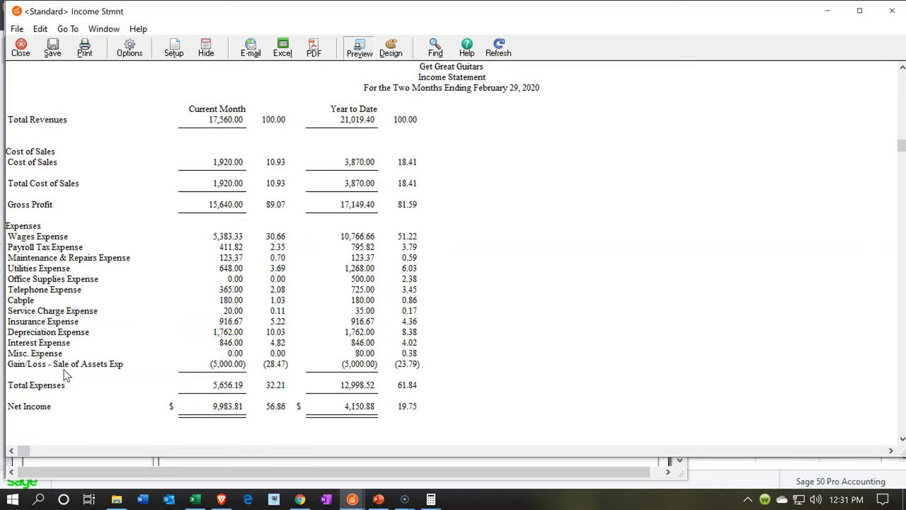
left_click(230, 333)
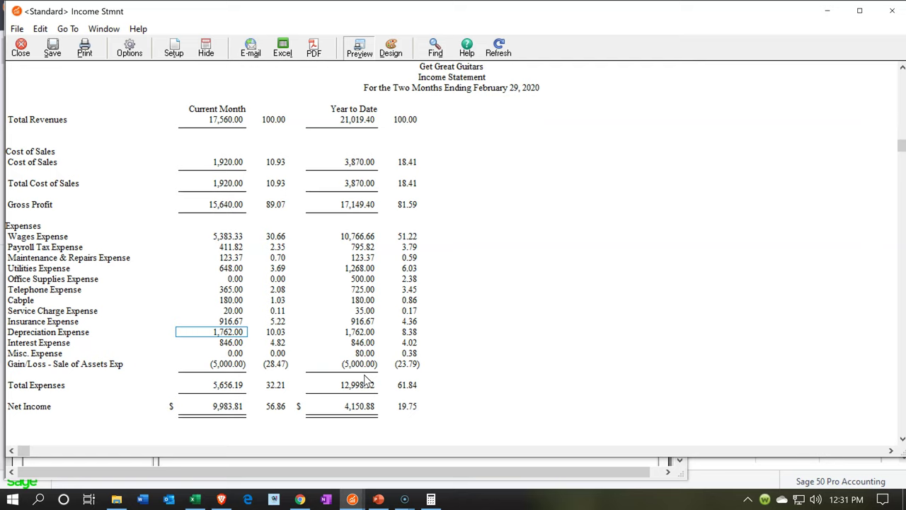
left_click(203, 320)
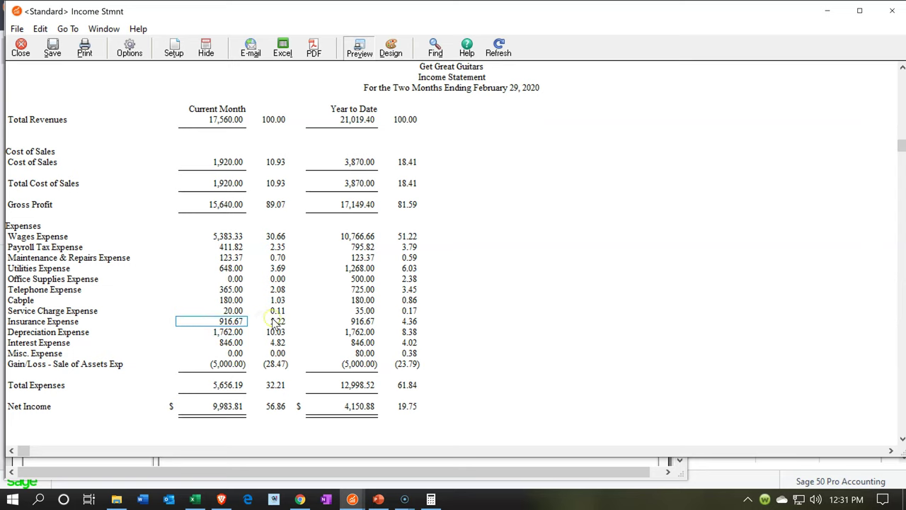
left_click(235, 332)
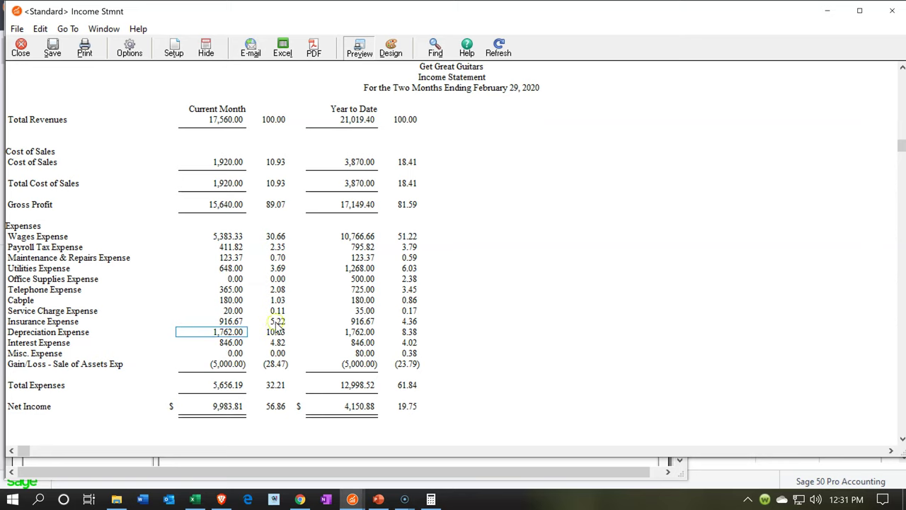